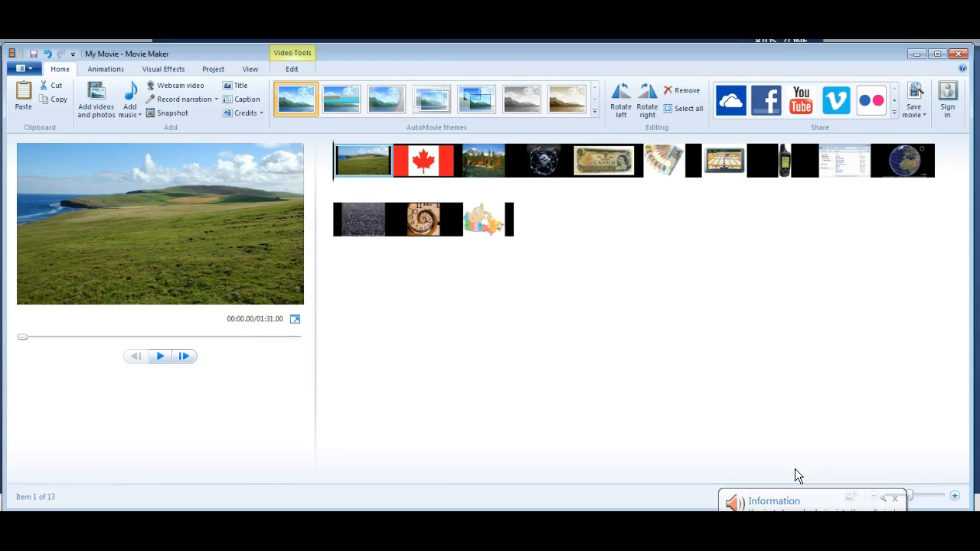
Step: Bring up the Realtek HD Audio Manager's microphone settings and accept them to close the window
{"action": "key", "text": "alt+space"}
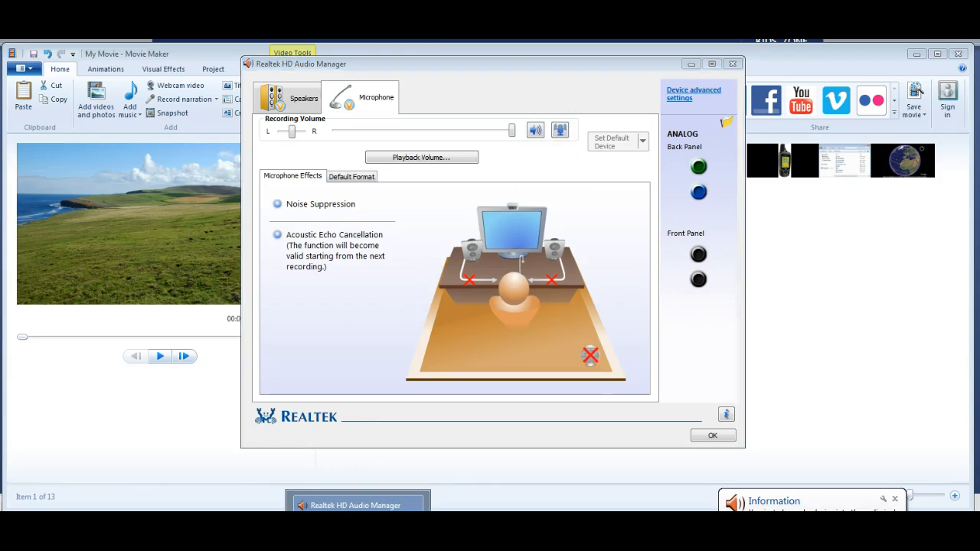
{"action": "left_click", "coordinate": [358, 507]}
{"action": "left_click", "coordinate": [358, 507]}
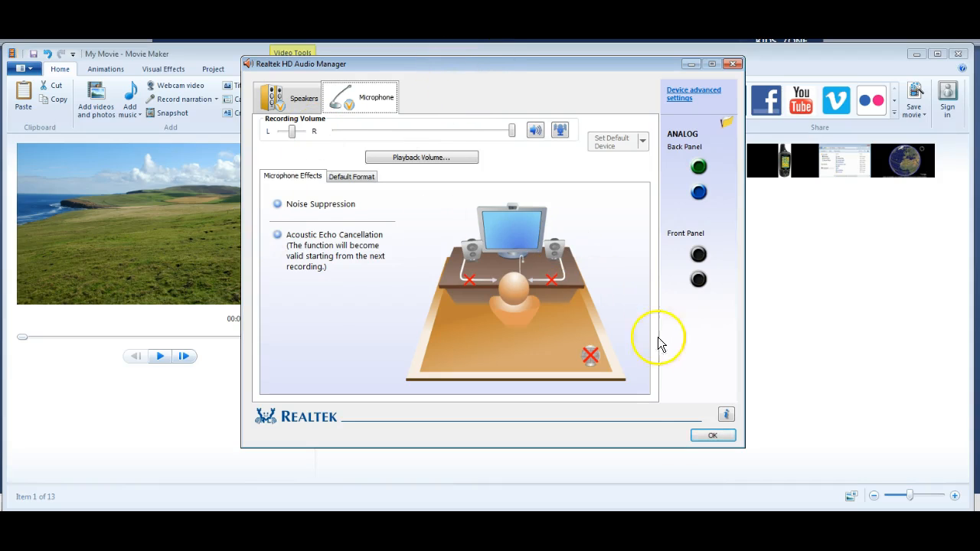
{"action": "left_click", "coordinate": [711, 436]}
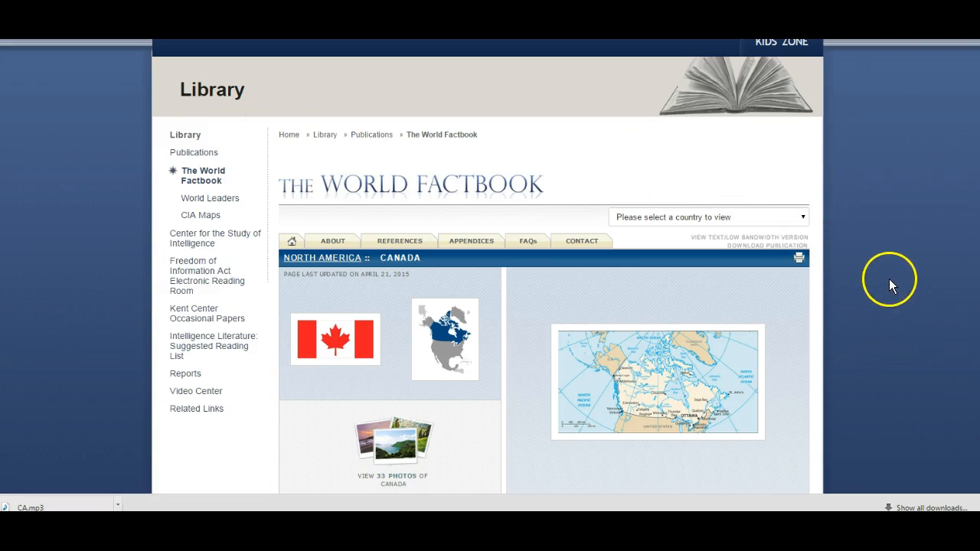
Step: Expand the Government section of the World Factbook's Canada page and find the National anthem entry
{"action": "scroll", "coordinate": [905, 274], "scroll_direction": "down", "scroll_amount": 4}
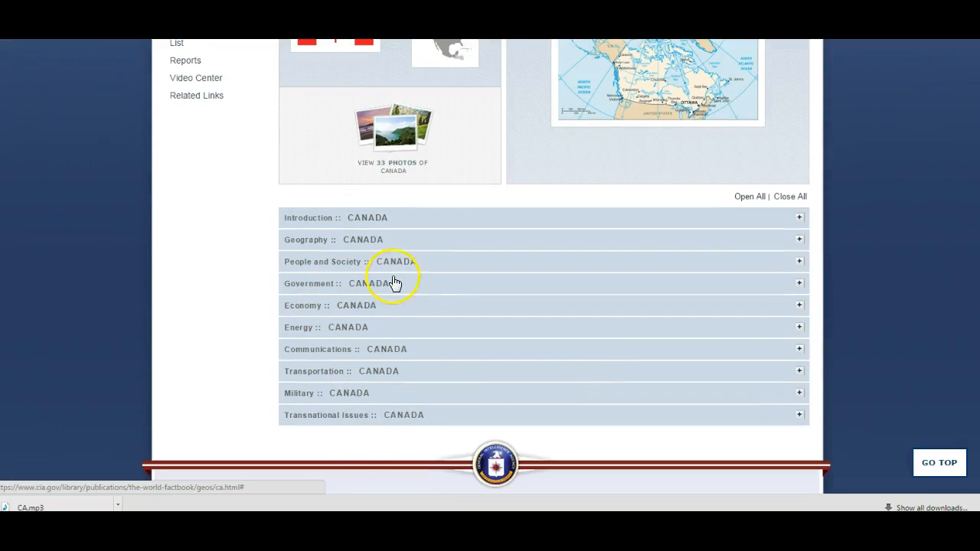
{"action": "left_click", "coordinate": [423, 289]}
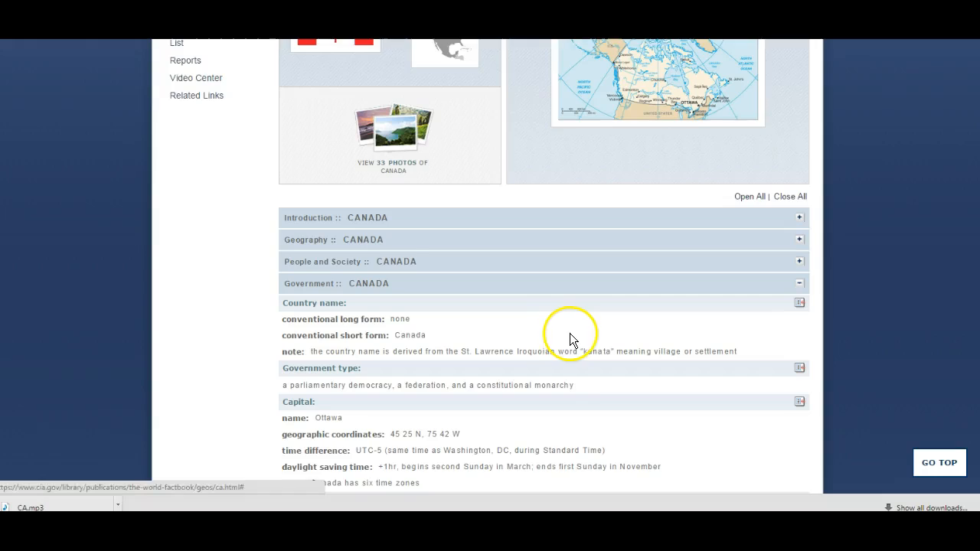
{"action": "scroll", "coordinate": [570, 334], "scroll_direction": "down", "scroll_amount": 5}
{"action": "scroll", "coordinate": [570, 334], "scroll_direction": "down", "scroll_amount": 15}
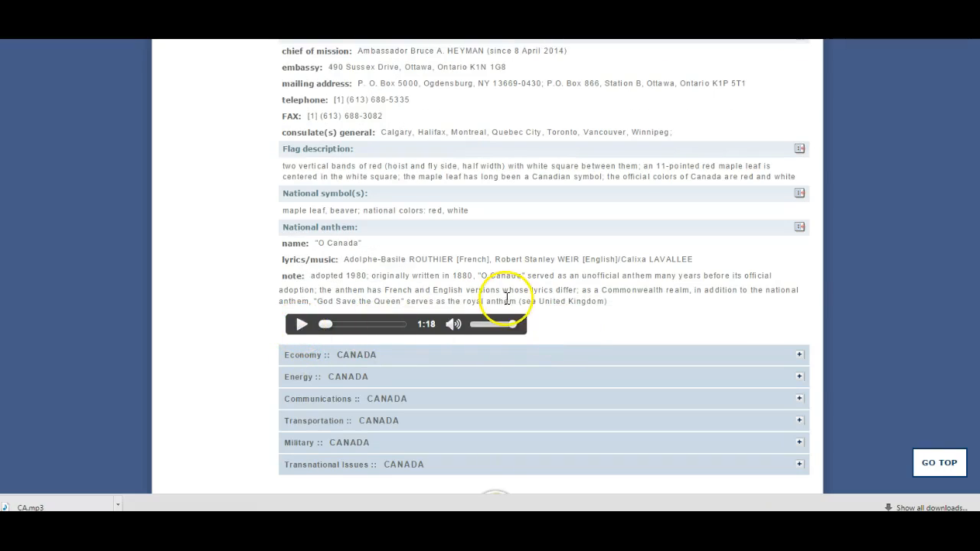
Step: Try to save the national anthem's audio as an MP3 file from its player on the page
{"action": "right_click", "coordinate": [302, 324]}
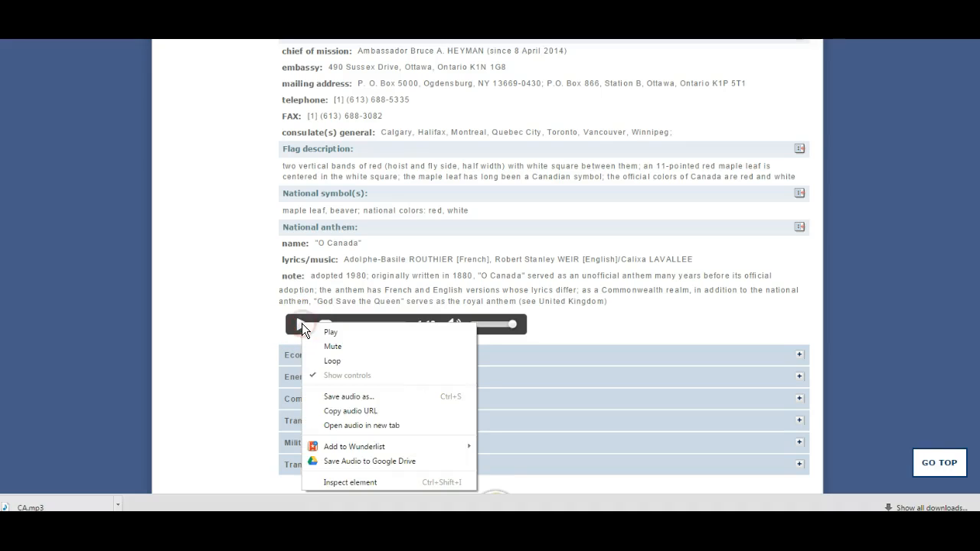
{"action": "left_click", "coordinate": [369, 405]}
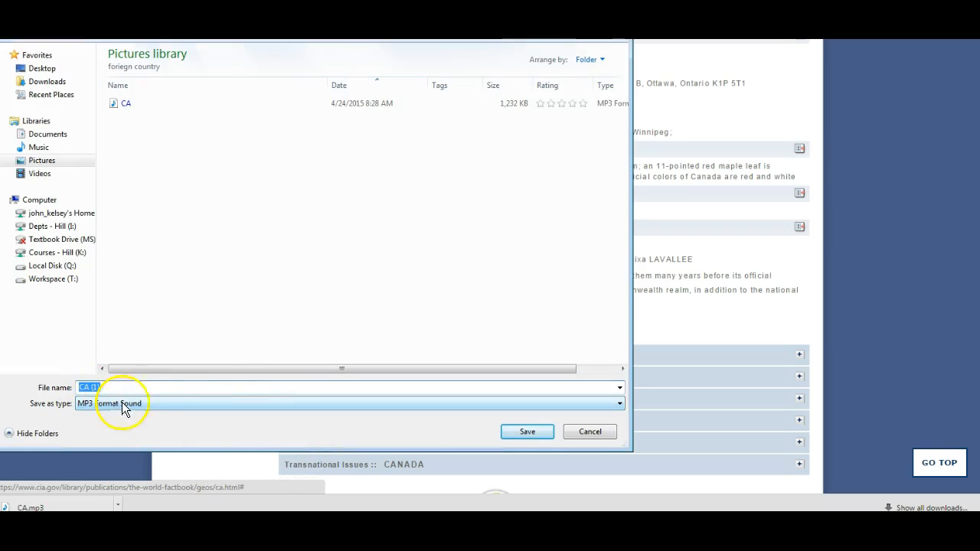
{"action": "left_click", "coordinate": [597, 432]}
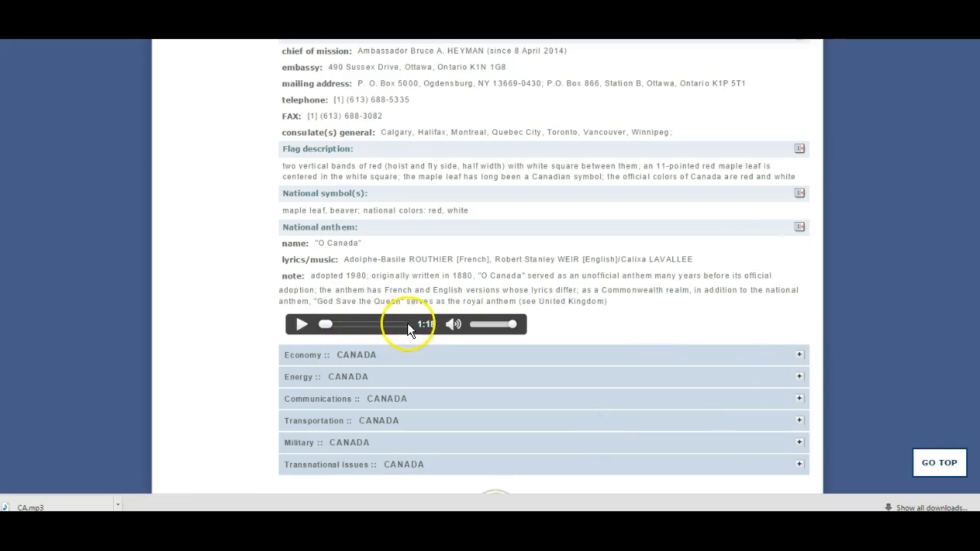
{"action": "left_click", "coordinate": [299, 324]}
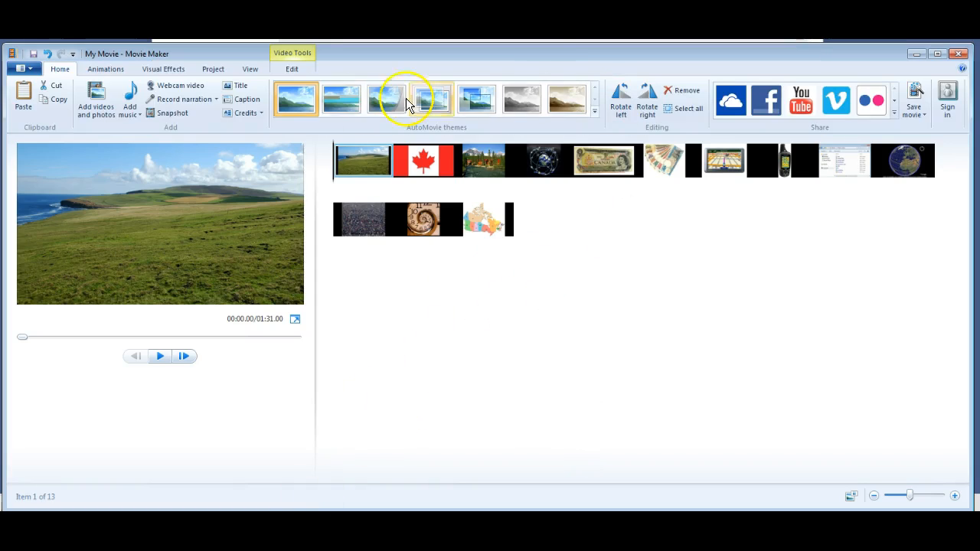
Step: In Movie Maker, add the CA music file from the "foriegn country" folder in the Pictures library to the movie
{"action": "left_click", "coordinate": [133, 109]}
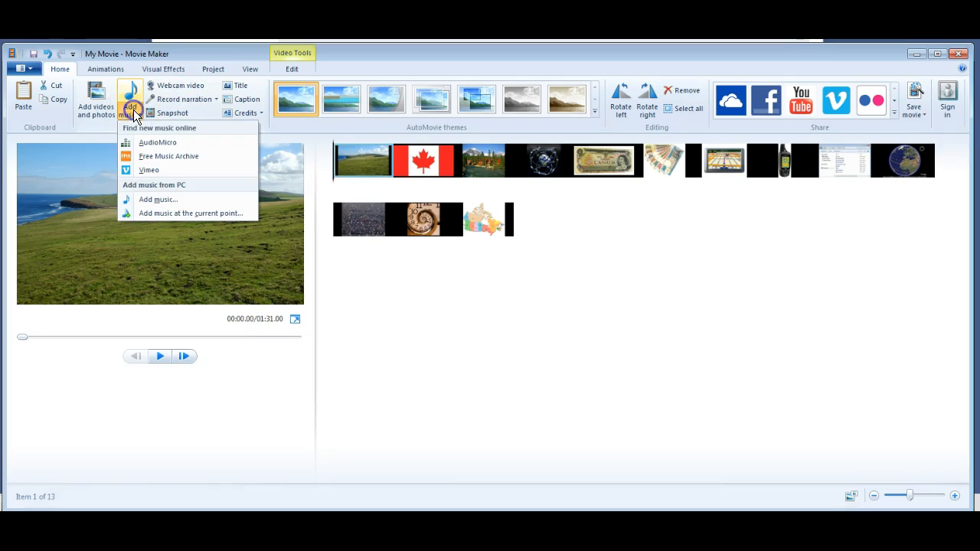
{"action": "left_click", "coordinate": [151, 202]}
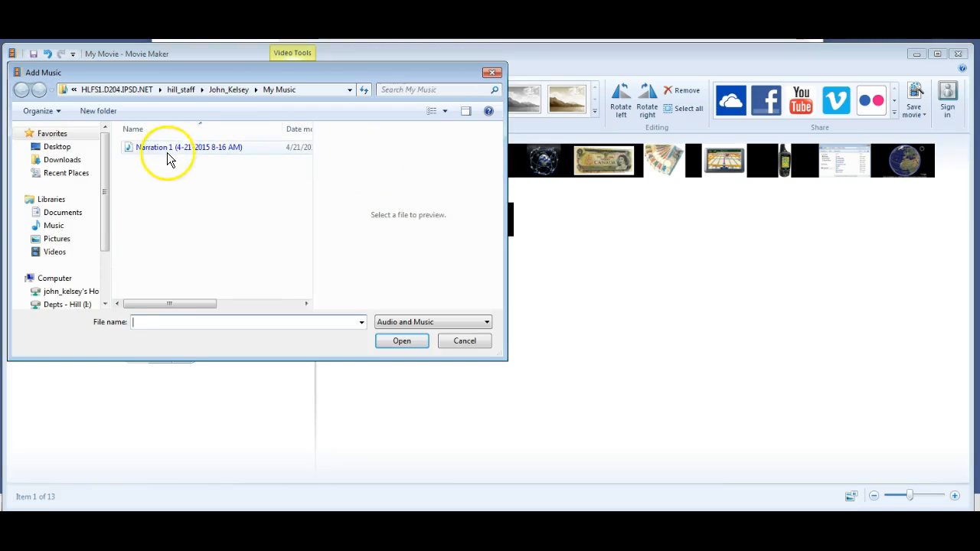
{"action": "left_click", "coordinate": [56, 239]}
{"action": "left_click", "coordinate": [146, 241]}
{"action": "double_click", "coordinate": [144, 238]}
{"action": "left_click", "coordinate": [142, 185]}
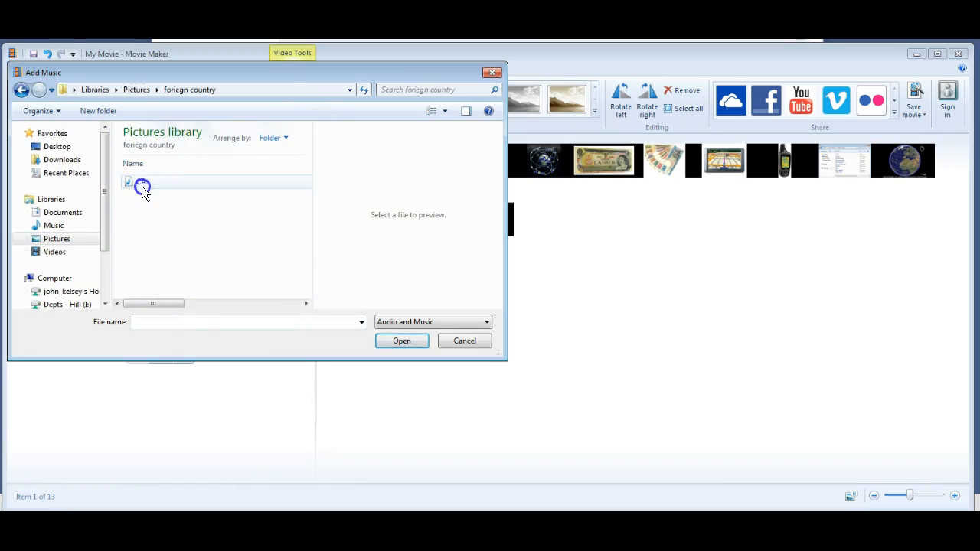
{"action": "left_click", "coordinate": [402, 340]}
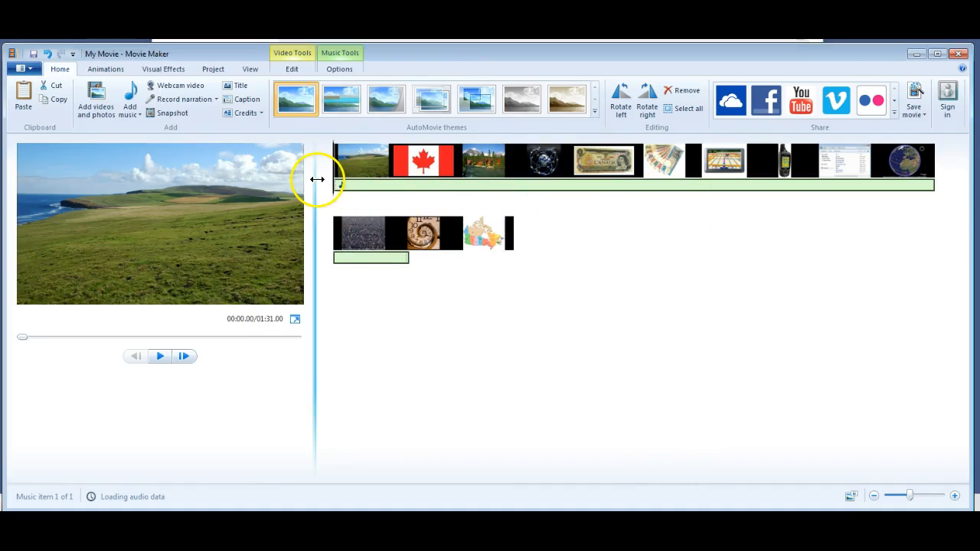
Step: Move the Canadian flag photo to the front of the storyboard and start the CA music at 0.00 s
{"action": "left_click_drag", "start_coordinate": [335, 189], "coordinate": [363, 169]}
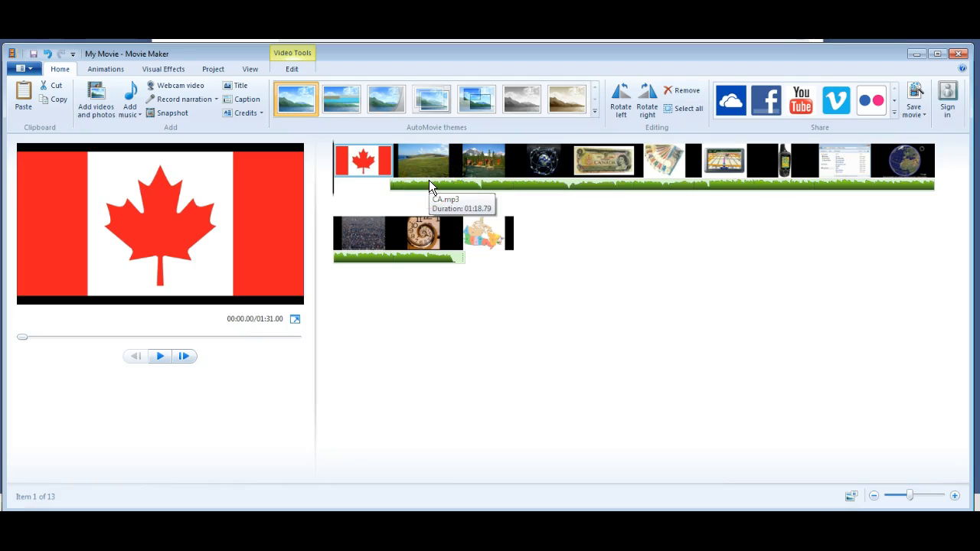
{"action": "left_click_drag", "start_coordinate": [398, 184], "coordinate": [335, 189]}
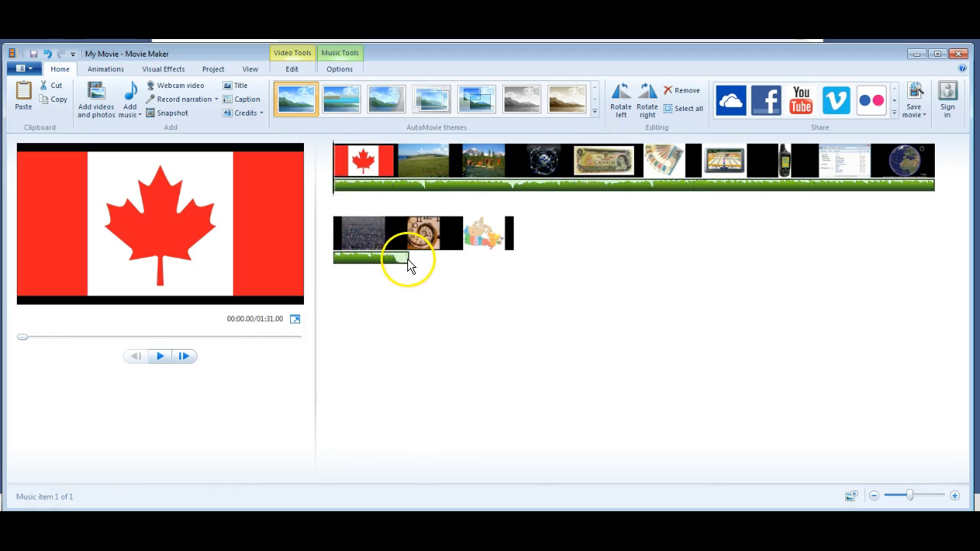
Step: Split the CA music track at the start of the landscape photo, about 7 s into the movie
{"action": "left_click", "coordinate": [344, 68]}
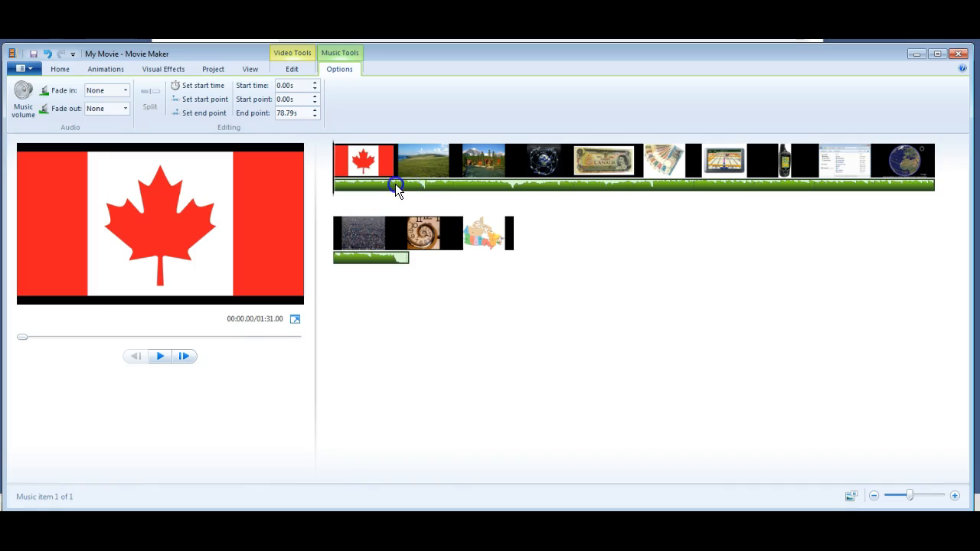
{"action": "left_click", "coordinate": [398, 163]}
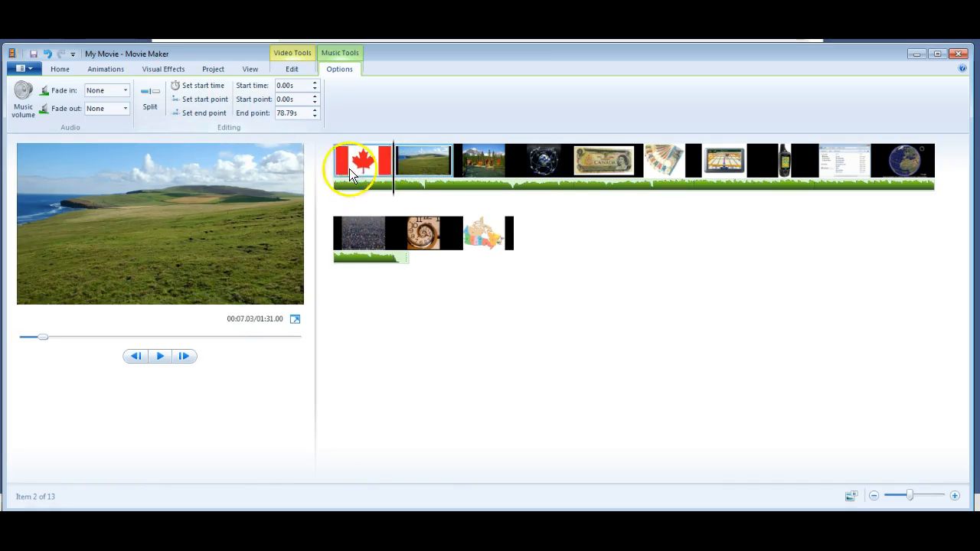
{"action": "left_click", "coordinate": [148, 96]}
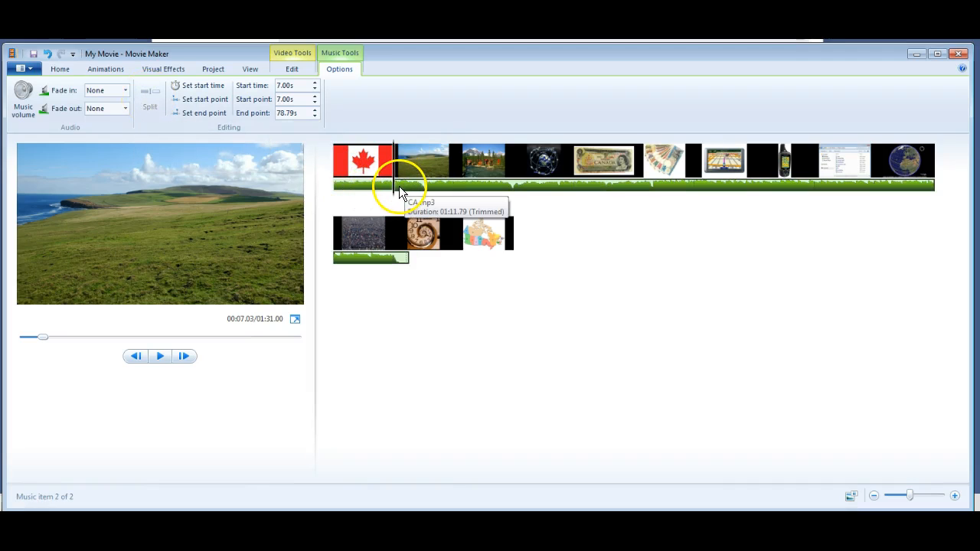
Step: Move the second music segment to start at about 14.95 s, and return it to 7.00 s
{"action": "left_click_drag", "start_coordinate": [398, 186], "coordinate": [464, 190]}
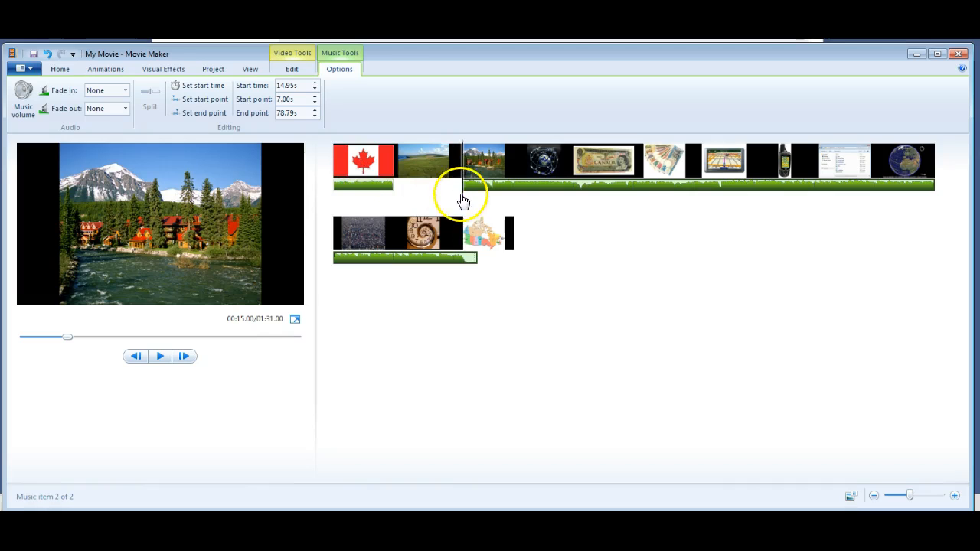
{"action": "left_click_drag", "start_coordinate": [468, 186], "coordinate": [404, 187]}
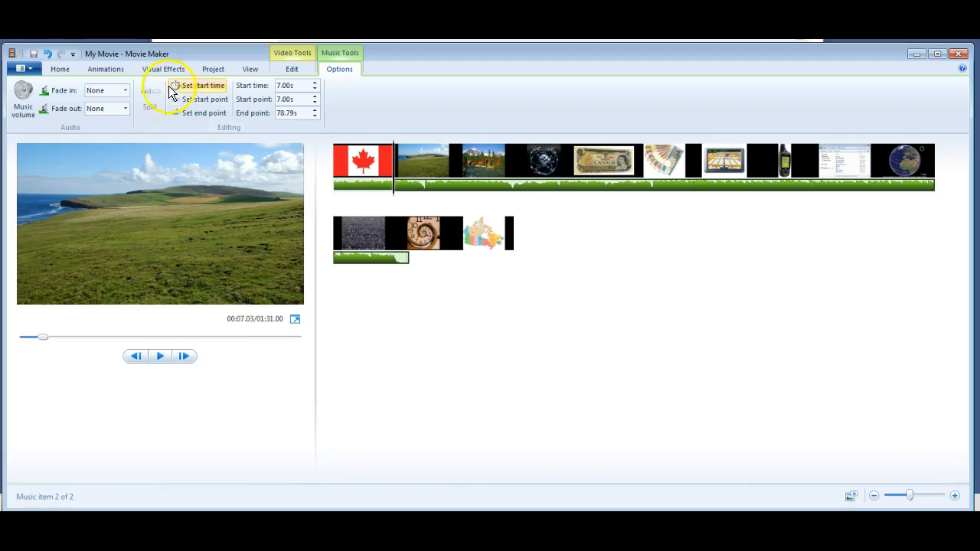
Step: Adjust the music volume of the second music segment
{"action": "left_click", "coordinate": [23, 95]}
{"action": "left_click_drag", "start_coordinate": [48, 135], "coordinate": [32, 130]}
{"action": "left_click", "coordinate": [561, 208]}
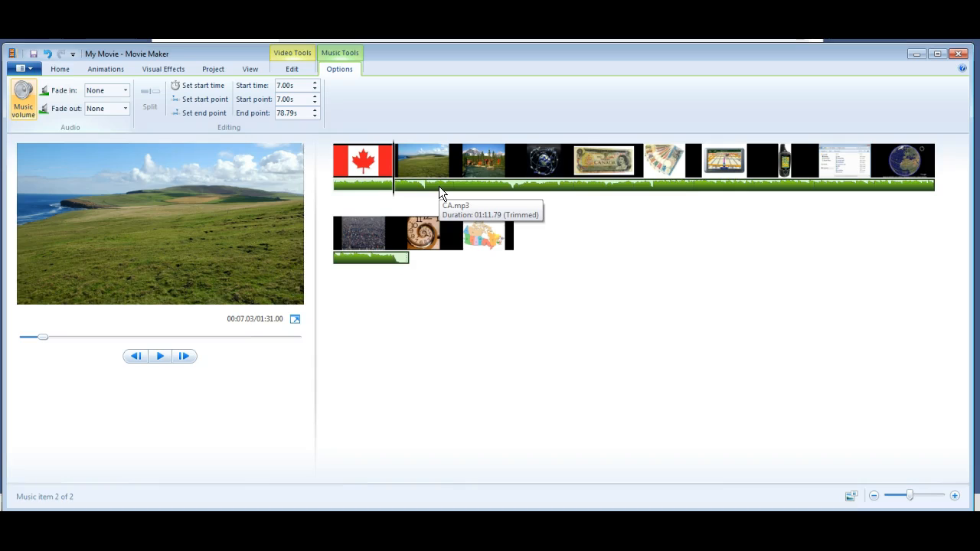
Step: Preview the movie from the flag photo until playback passes the split in the music, and pause it
{"action": "left_click", "coordinate": [345, 164]}
{"action": "left_click", "coordinate": [199, 115]}
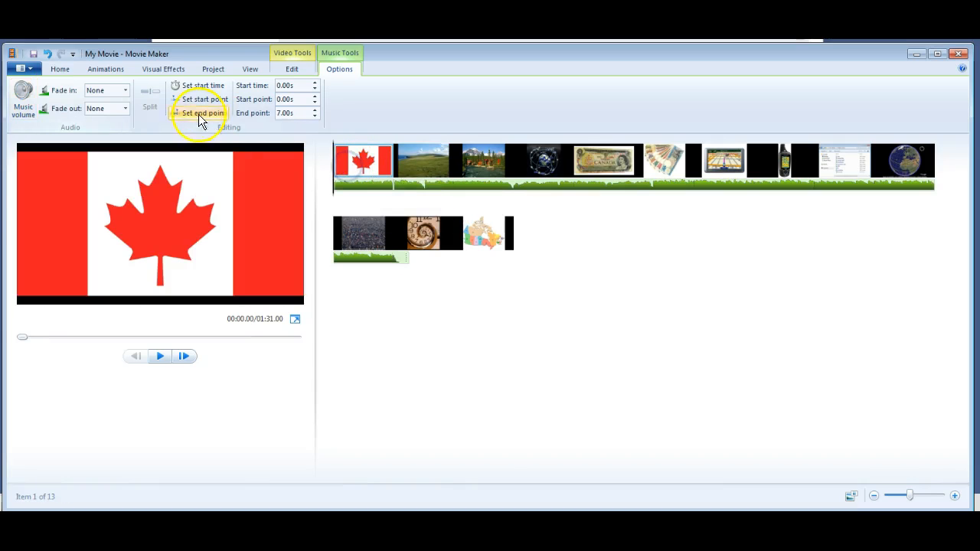
{"action": "left_click", "coordinate": [161, 360]}
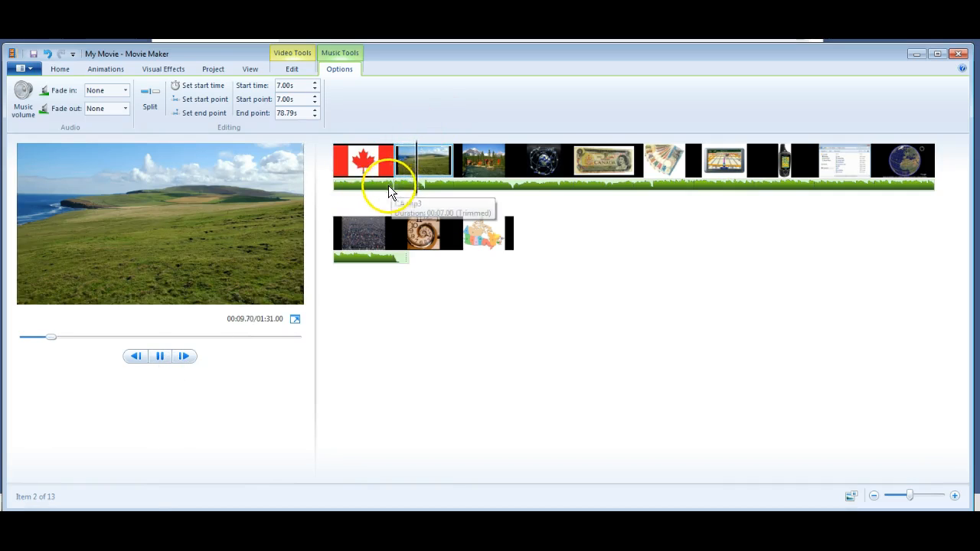
{"action": "left_click", "coordinate": [160, 355]}
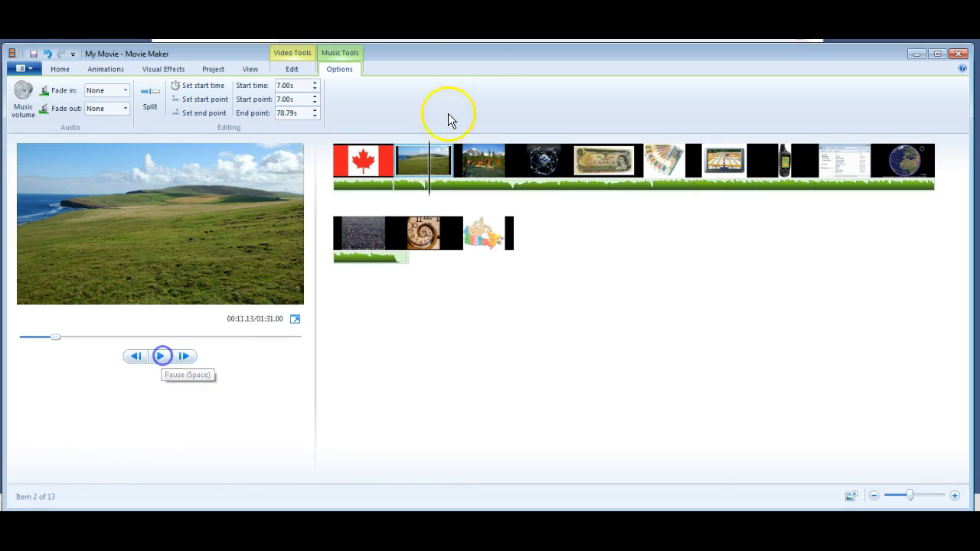
Step: Set the first music segment's fade out to Medium and the second music segment's fade in to Medium
{"action": "left_click", "coordinate": [365, 189]}
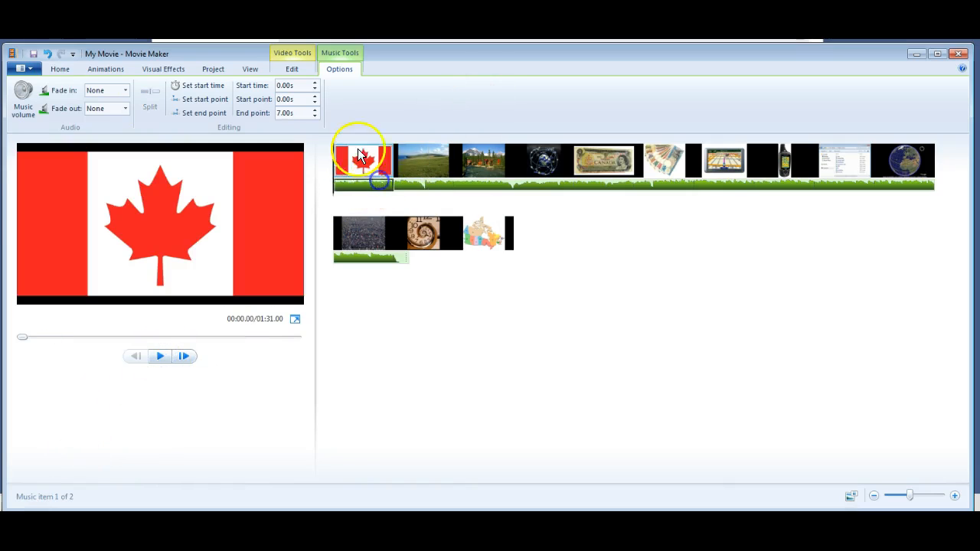
{"action": "left_click", "coordinate": [125, 108]}
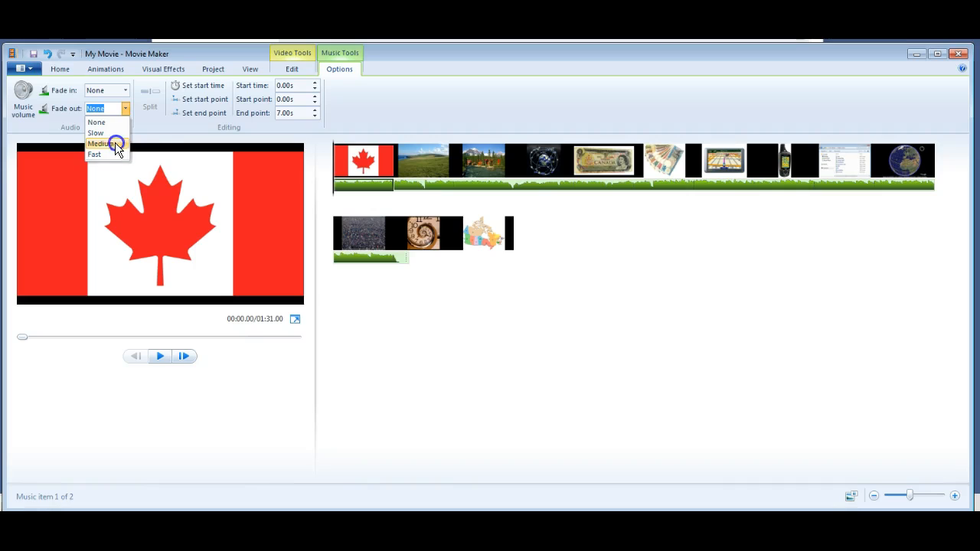
{"action": "left_click", "coordinate": [100, 143]}
{"action": "left_click", "coordinate": [417, 182]}
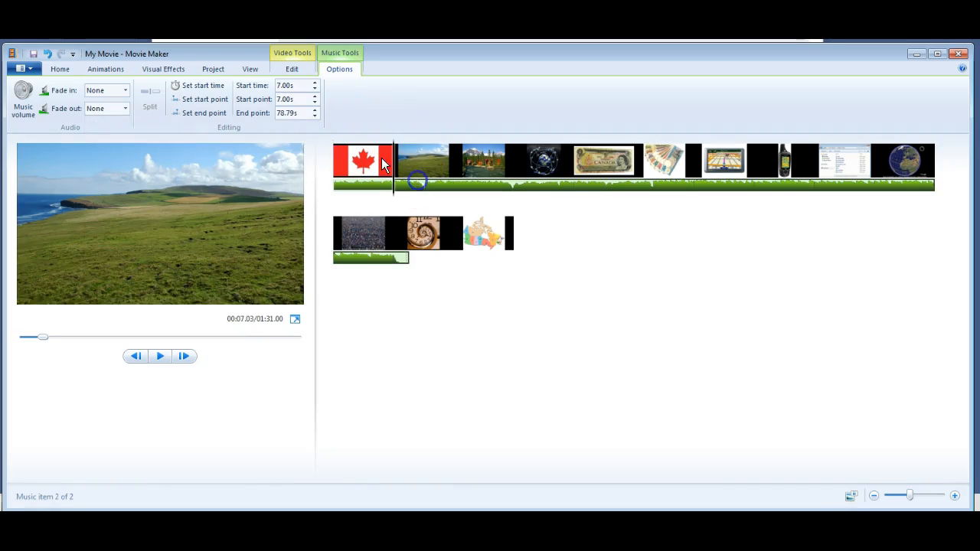
{"action": "left_click", "coordinate": [125, 91]}
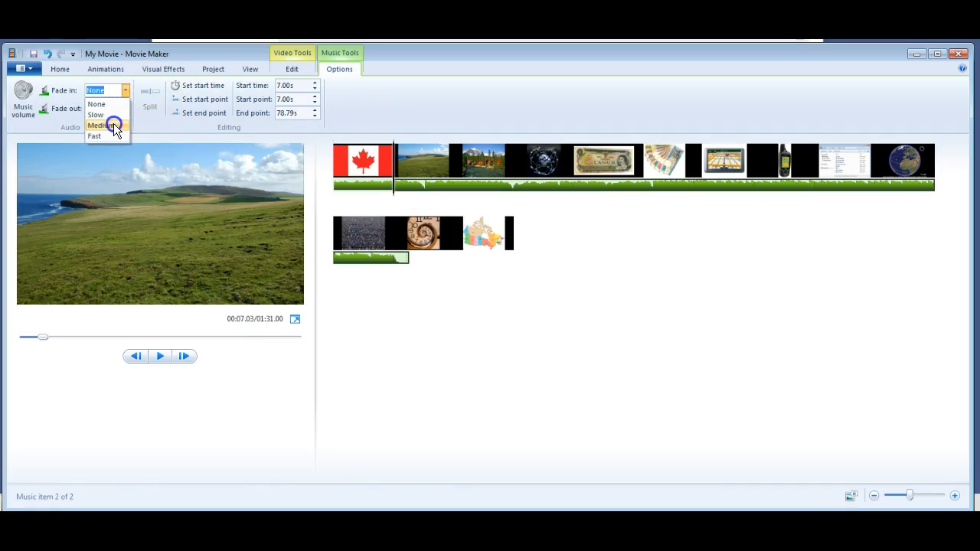
{"action": "left_click", "coordinate": [112, 125]}
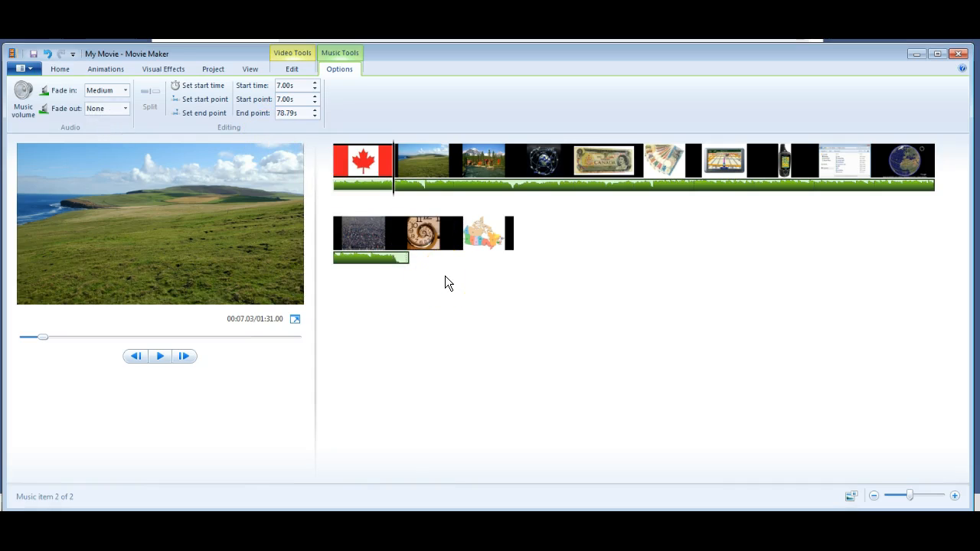
Step: Start recording a narration from the beginning of the movie, at the Canadian flag photo
{"action": "left_click", "coordinate": [339, 164]}
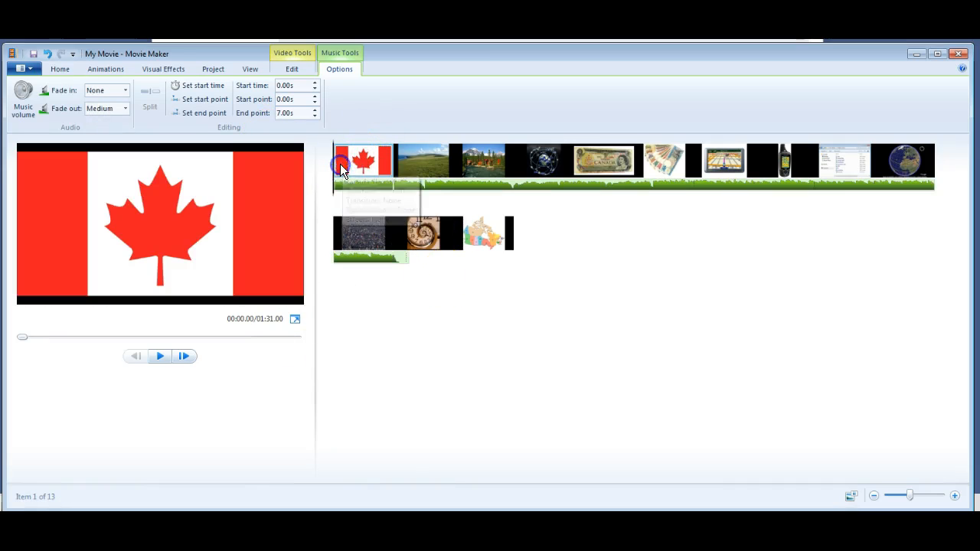
{"action": "left_click", "coordinate": [60, 70]}
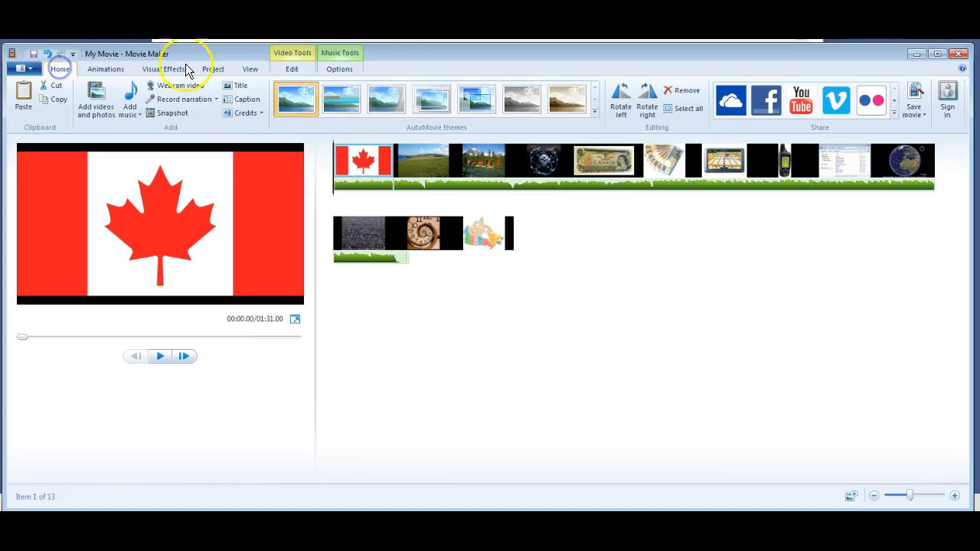
{"action": "left_click", "coordinate": [183, 103]}
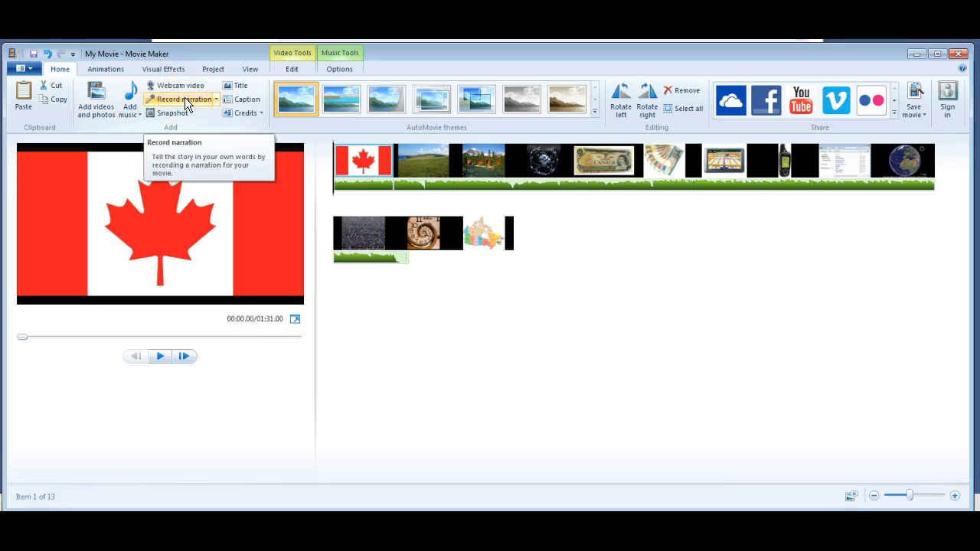
{"action": "left_click", "coordinate": [185, 99]}
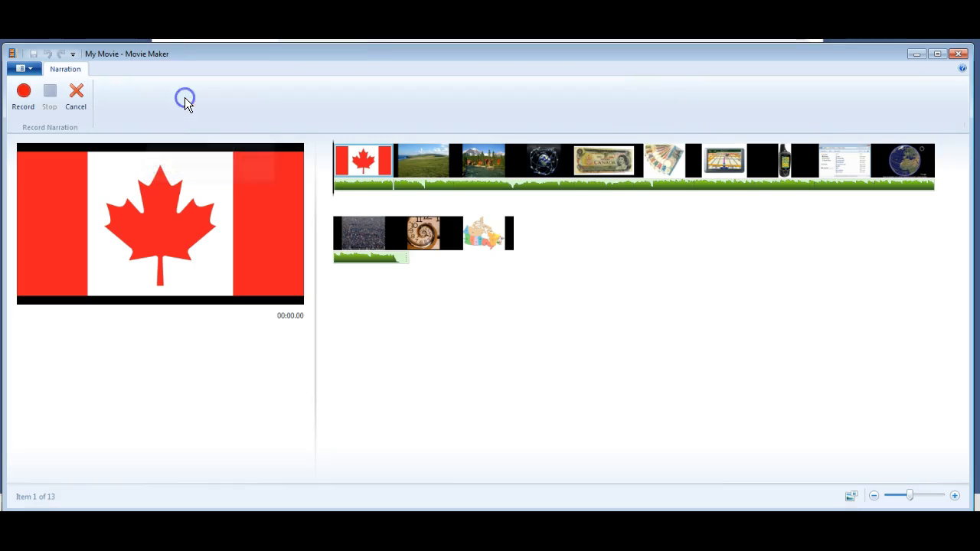
{"action": "left_click", "coordinate": [26, 98]}
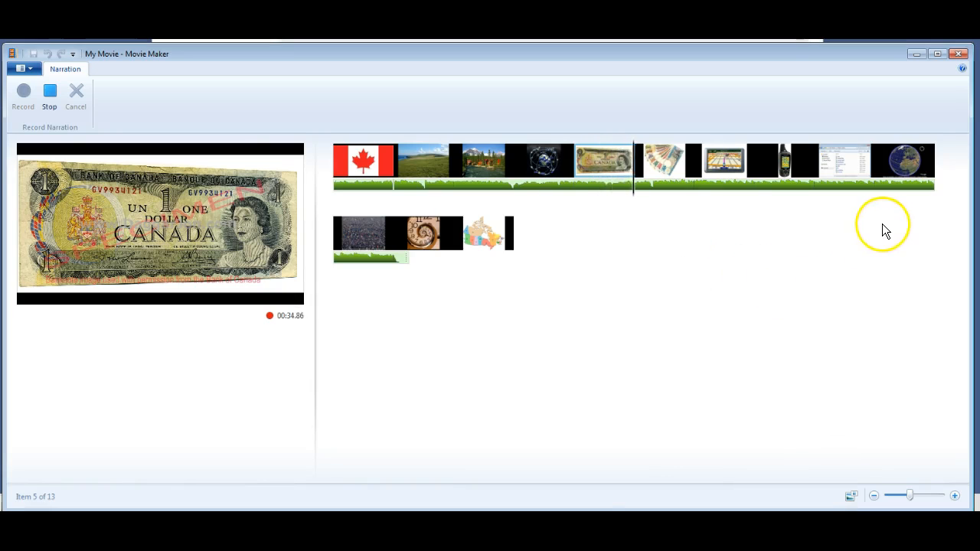
{"action": "left_click", "coordinate": [49, 92]}
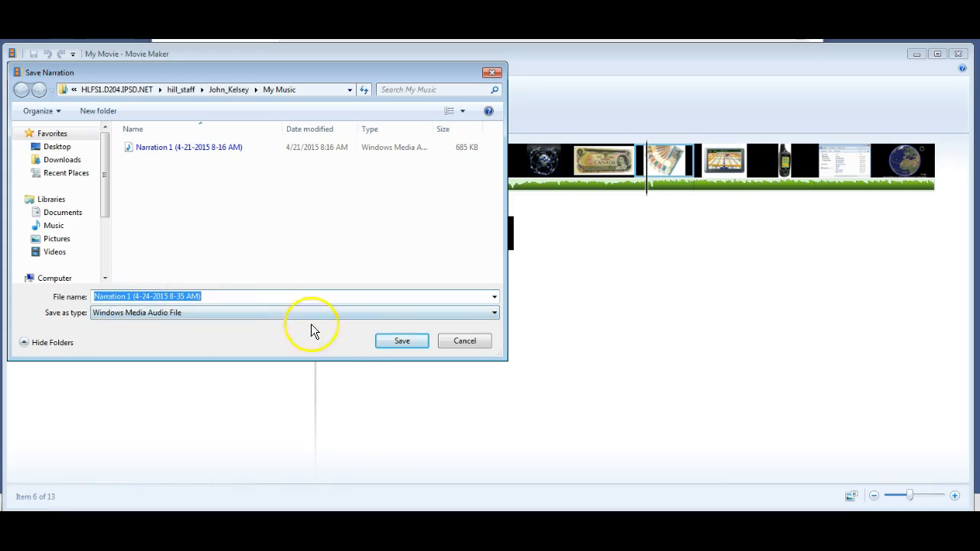
{"action": "left_click", "coordinate": [397, 343]}
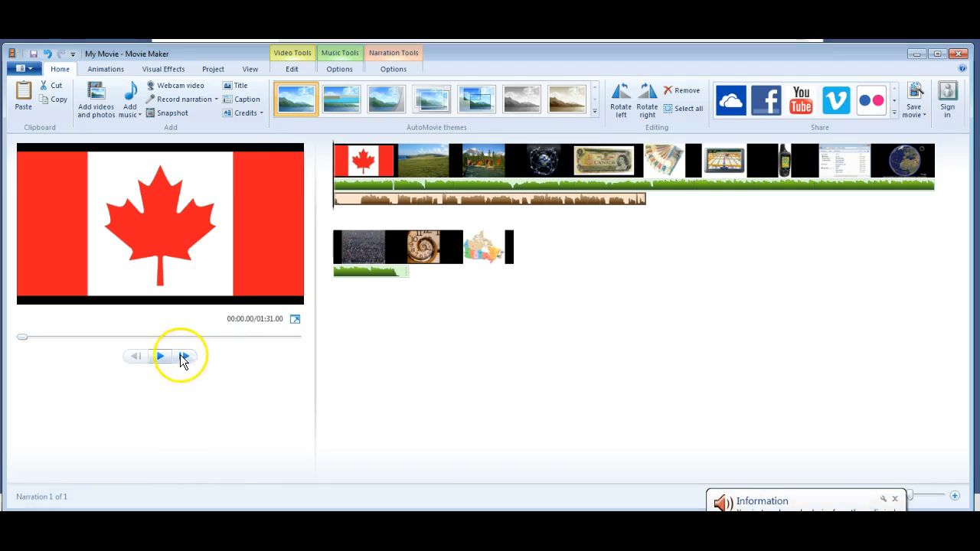
Step: Preview the movie with its narration from the beginning and pause during the grassy coast photo
{"action": "left_click", "coordinate": [161, 355]}
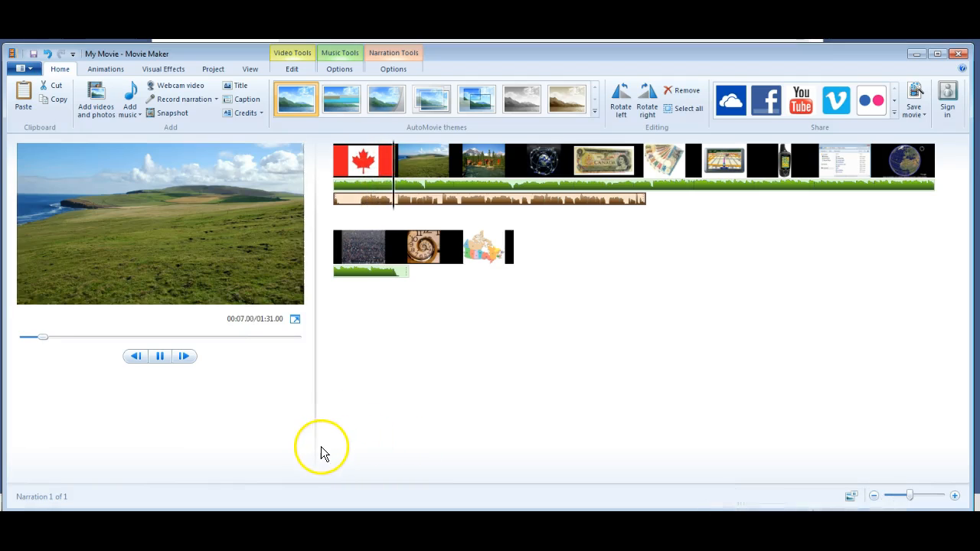
{"action": "left_click", "coordinate": [161, 358]}
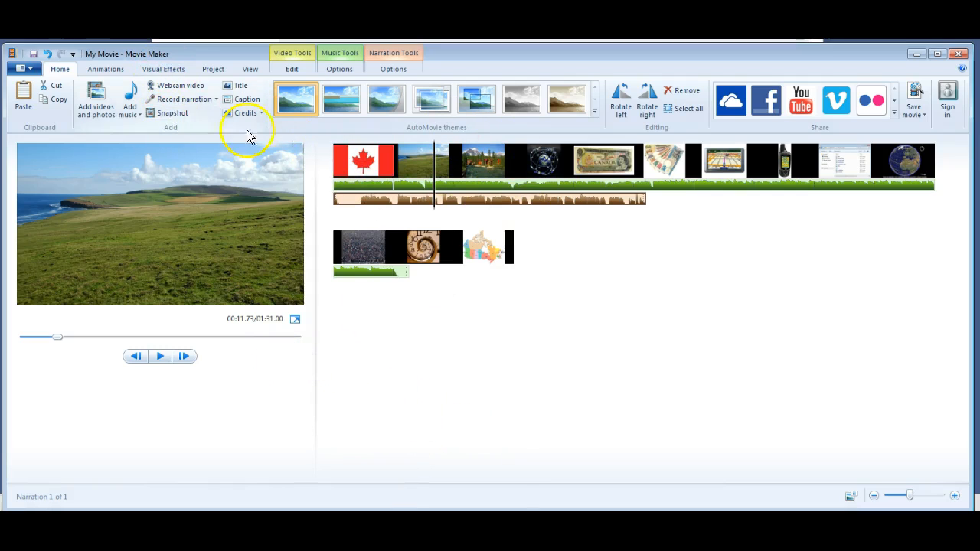
Step: Select the narration clip on the timeline and open its editing options
{"action": "left_click_drag", "start_coordinate": [388, 199], "coordinate": [335, 203]}
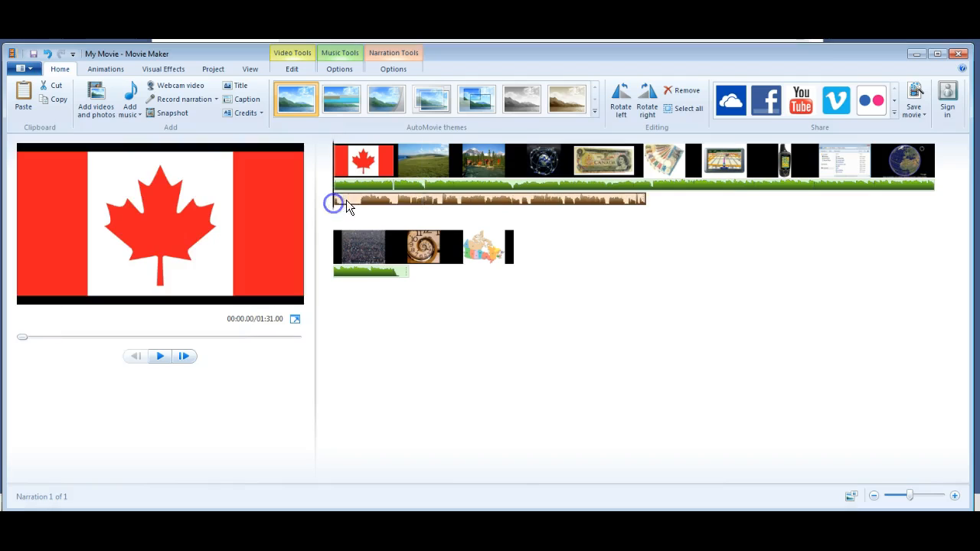
{"action": "left_click", "coordinate": [503, 165]}
{"action": "left_click", "coordinate": [522, 165]}
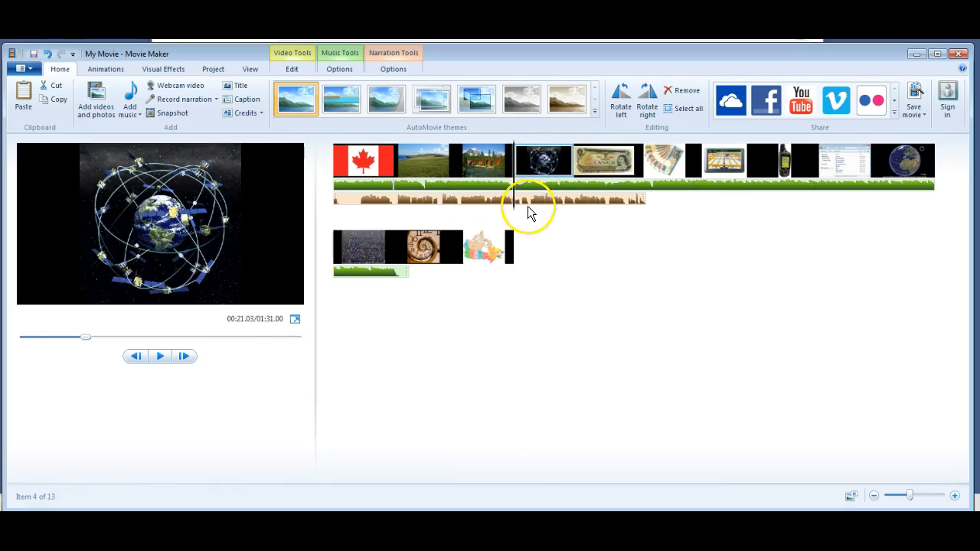
{"action": "left_click", "coordinate": [524, 201]}
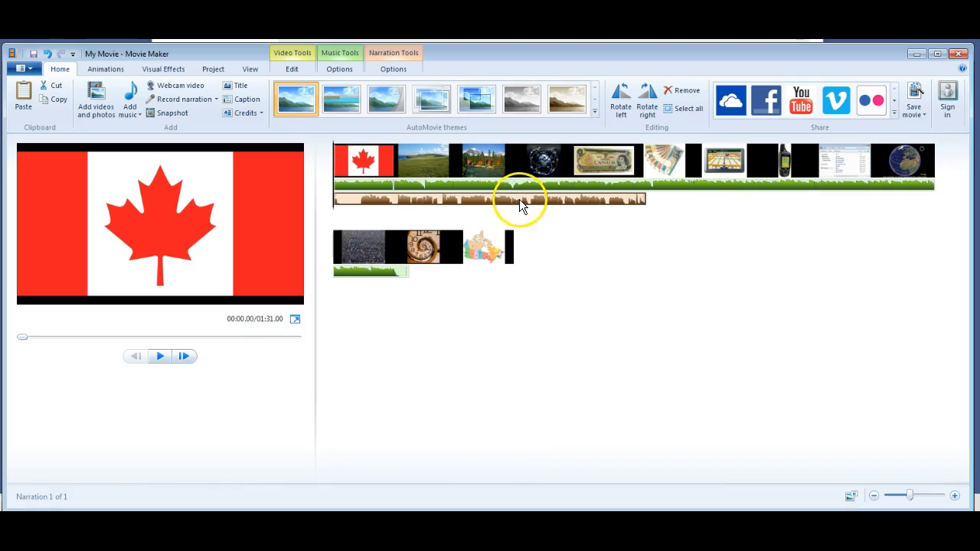
{"action": "double_click", "coordinate": [460, 200]}
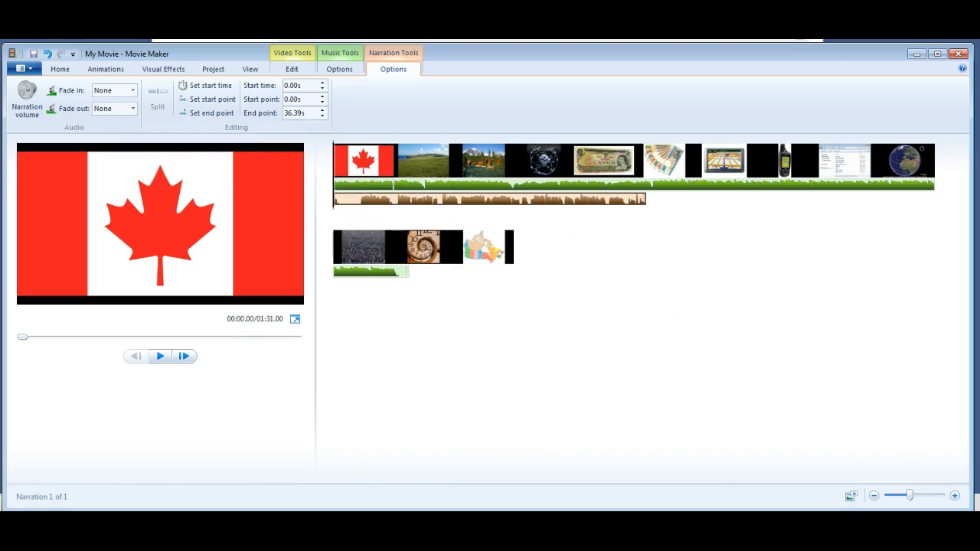
Step: Split the narration at about 3.6 s, over the Canadian flag photo, where the speech begins
{"action": "left_click", "coordinate": [955, 496]}
{"action": "left_click", "coordinate": [955, 497]}
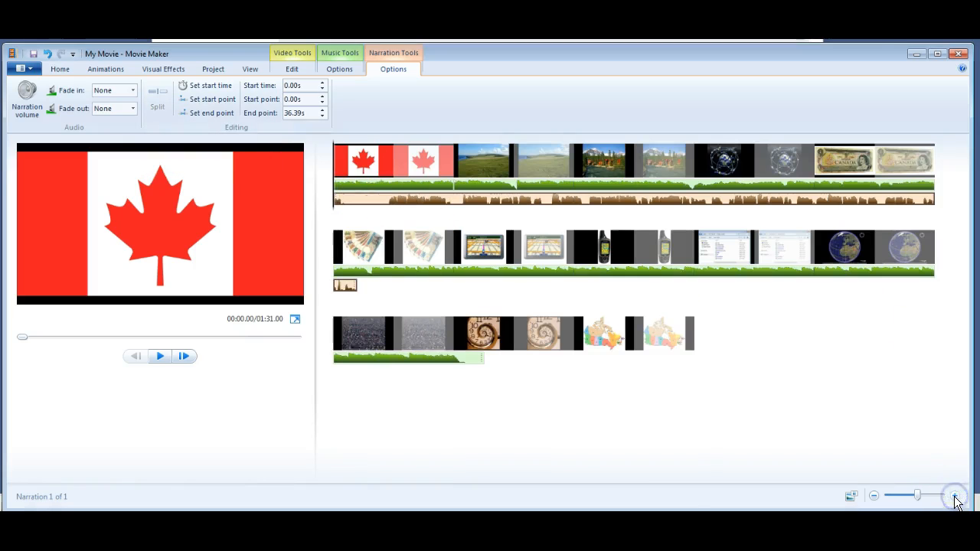
{"action": "left_click", "coordinate": [960, 491]}
{"action": "left_click", "coordinate": [958, 494]}
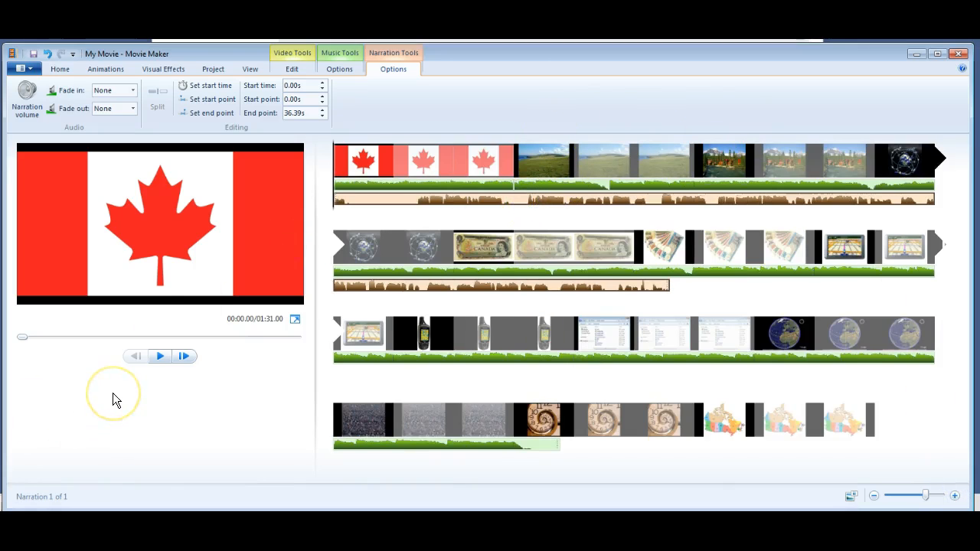
{"action": "left_click", "coordinate": [159, 356]}
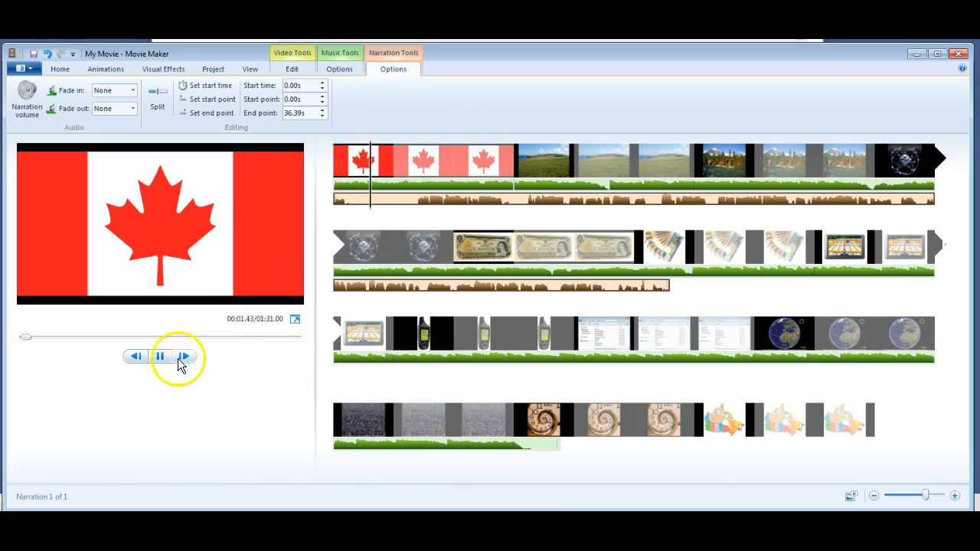
{"action": "left_click", "coordinate": [160, 357]}
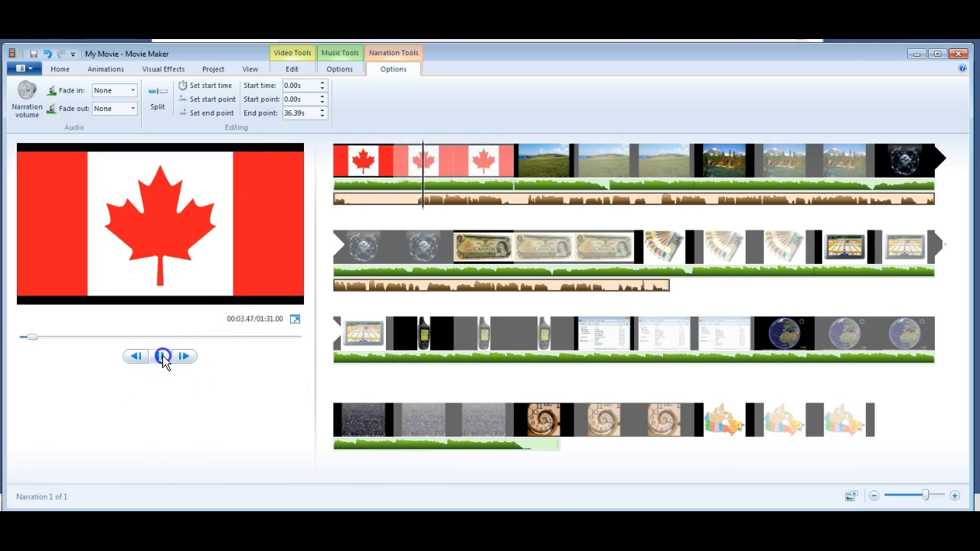
{"action": "left_click", "coordinate": [155, 107]}
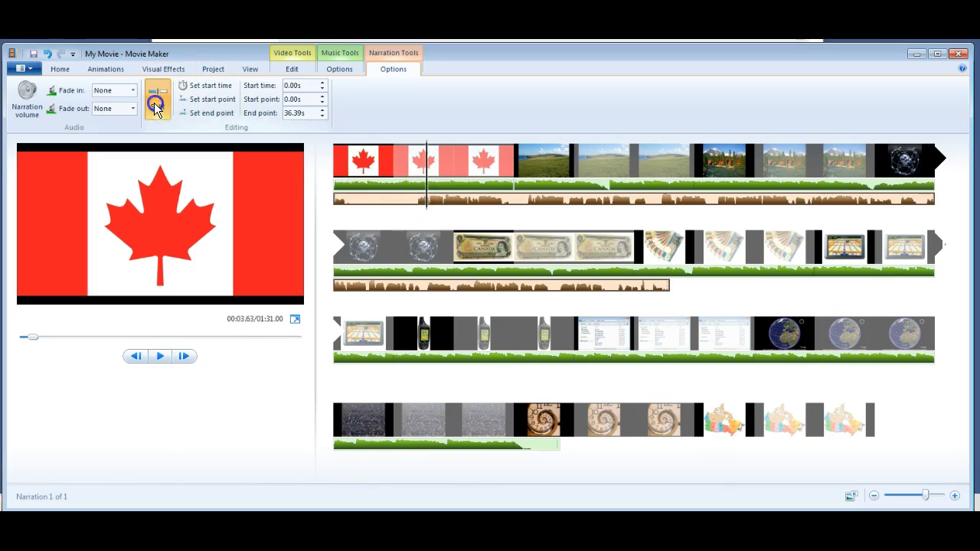
Step: Delete the short first narration segment, before the split under the Canadian flag photo
{"action": "left_click", "coordinate": [389, 200]}
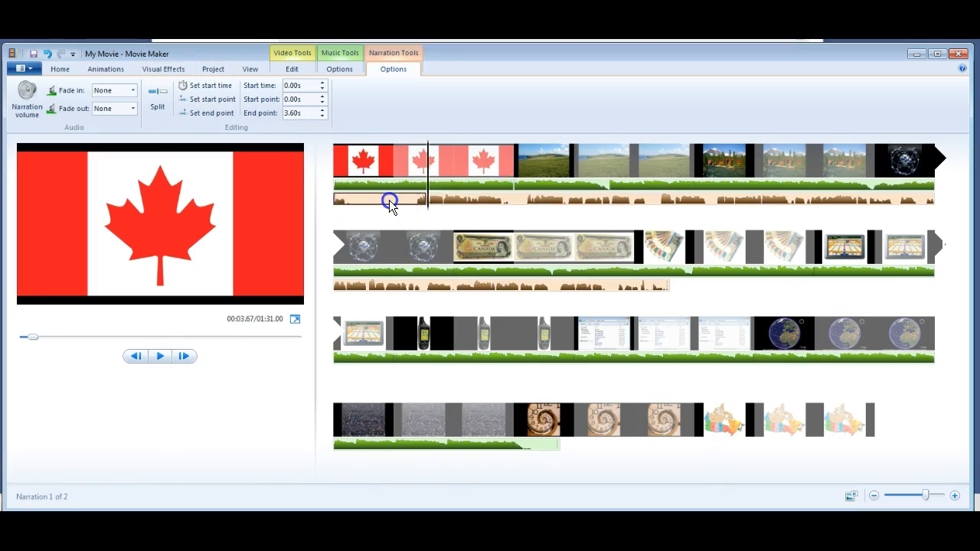
{"action": "key", "text": "Delete"}
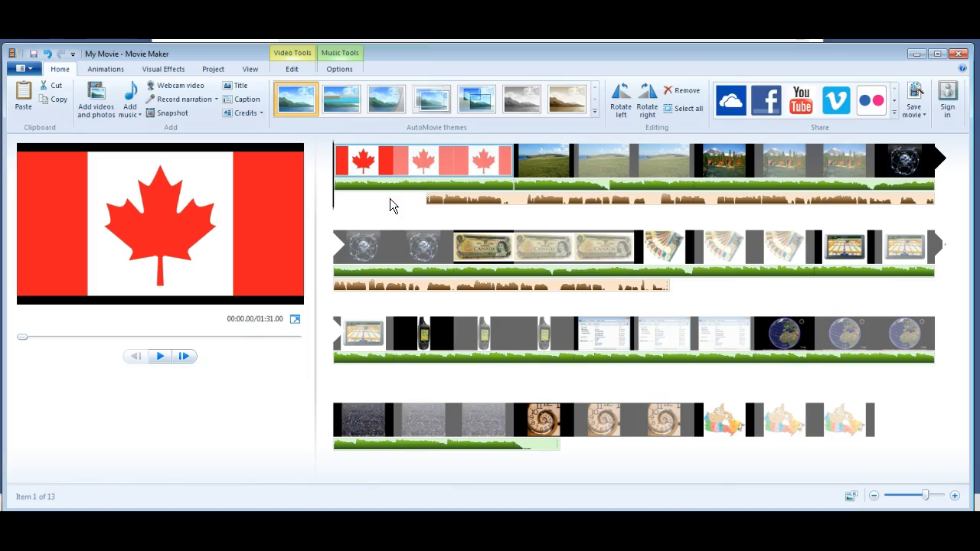